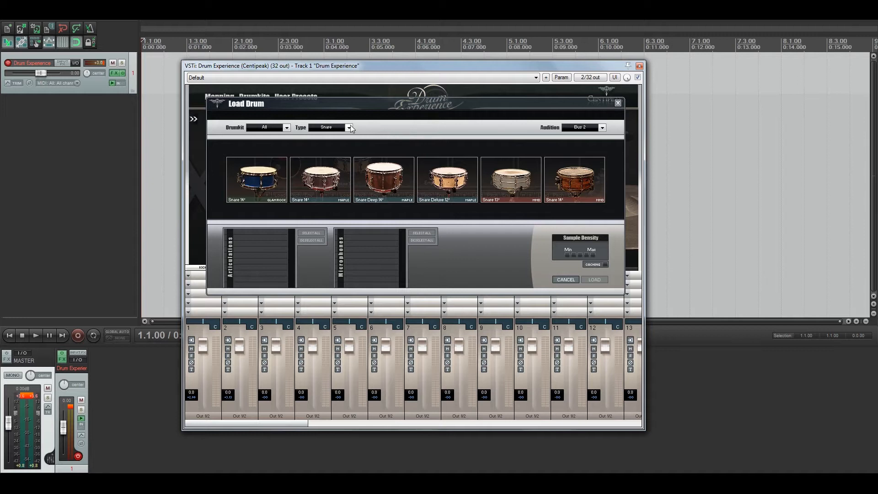
Filter the drum list to the Hihat type and audition the open articulations of the Hihat Bright Bronze 14".
left_click(350, 128)
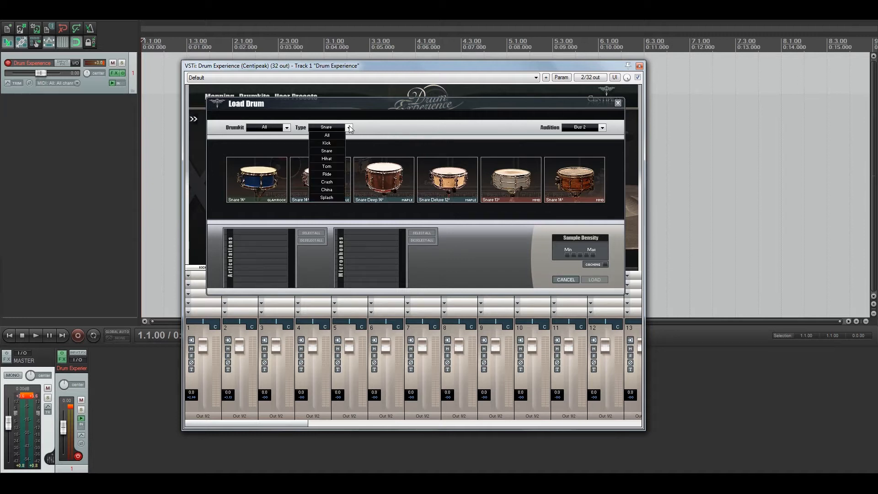
left_click(327, 159)
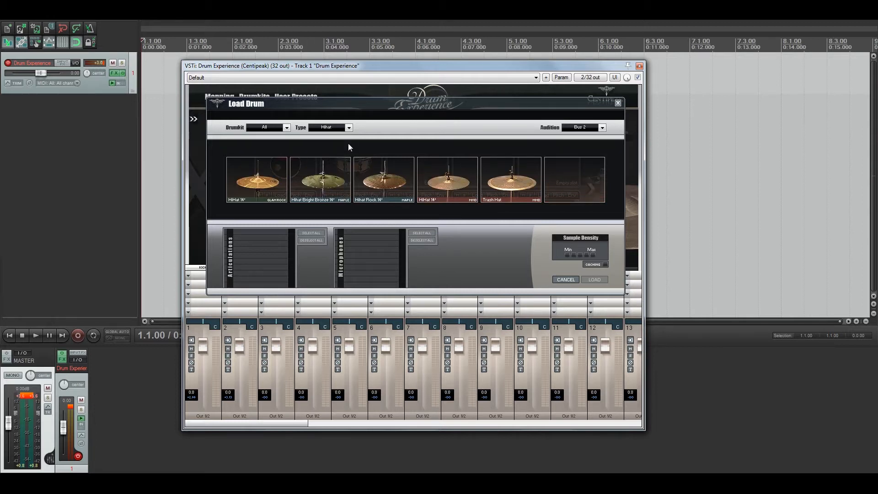
left_click(338, 188)
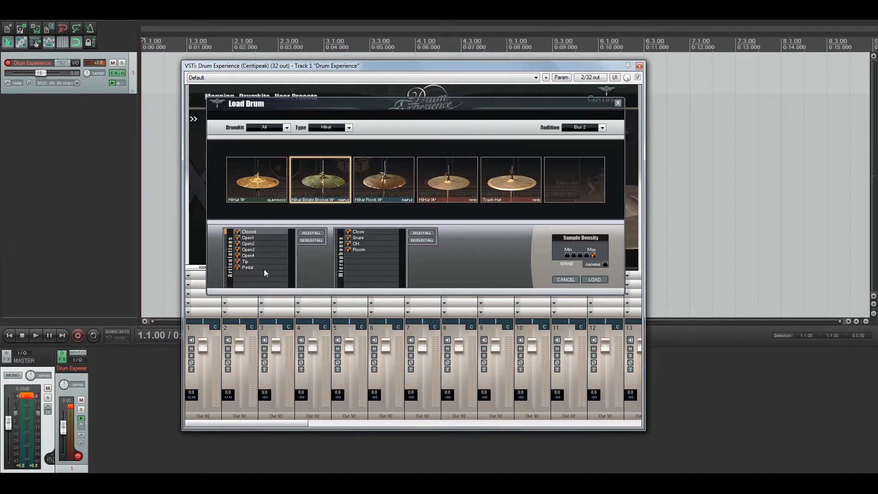
left_click(270, 239)
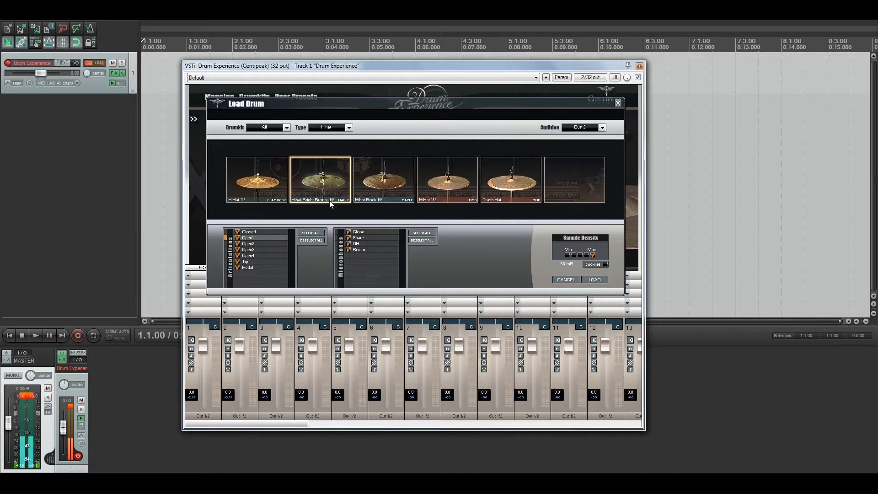
left_click(257, 251)
left_click(322, 189)
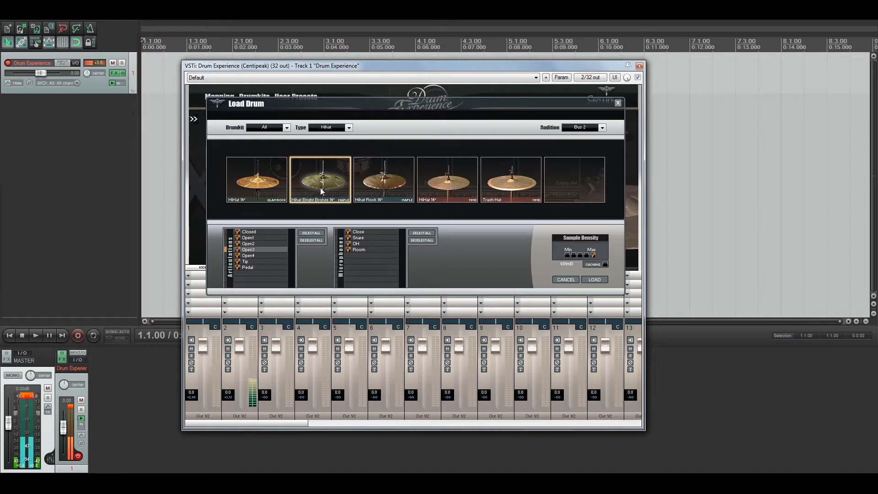
left_click(277, 255)
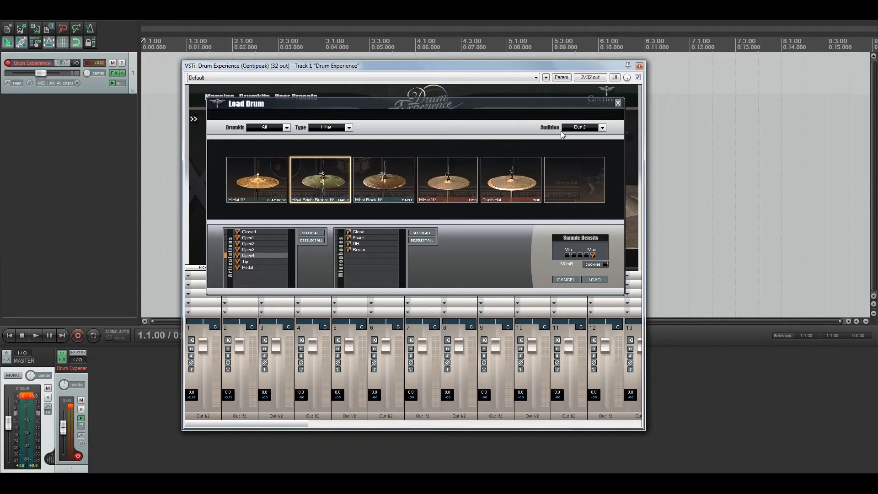
Audition the closed sound of the Glamrock HiHat 14", Hihat Bright Bronze 14" and Hihat Rock 14" for comparison.
left_click_drag(473, 110, 563, 110)
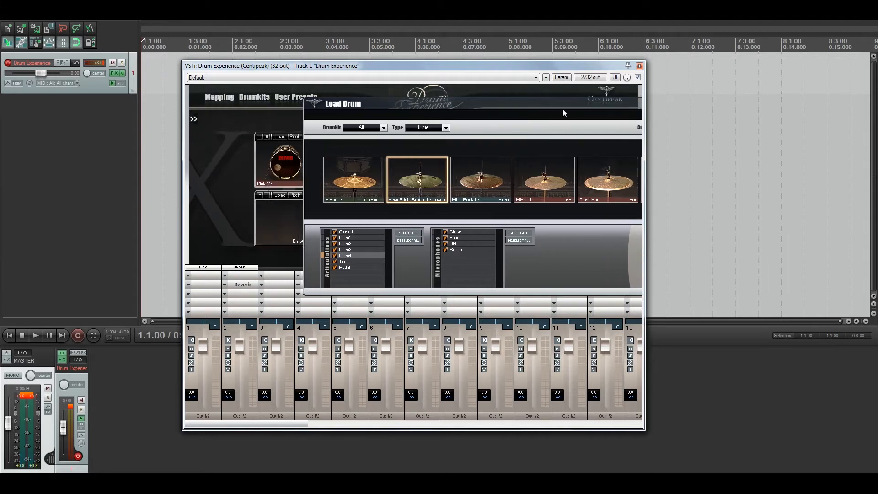
left_click(363, 231)
left_click(374, 199)
left_click(417, 186)
left_click(482, 193)
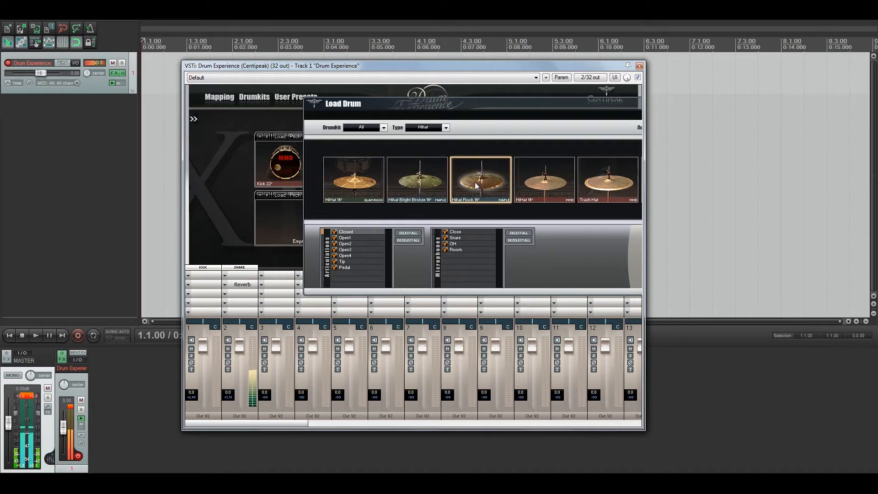
Inspect the Reverb effect inserted on the snare bus, moving the Load Drum window out of the way.
left_click_drag(464, 109, 364, 126)
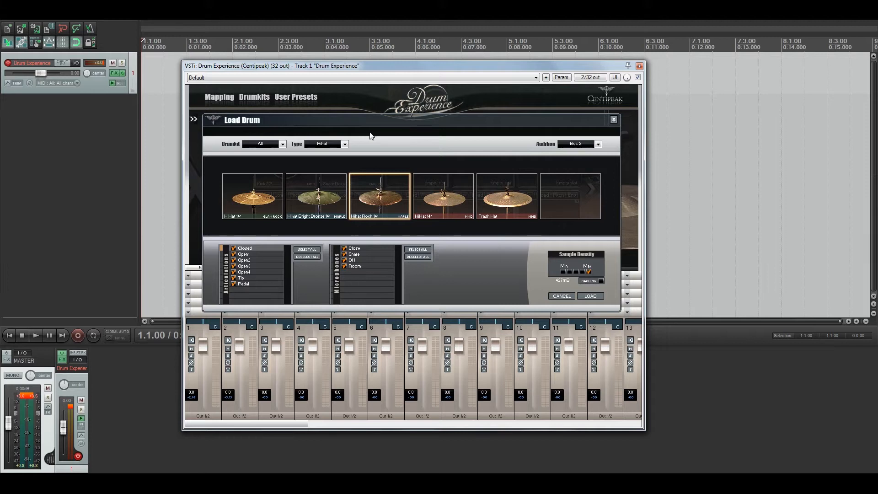
left_click_drag(363, 120, 442, 116)
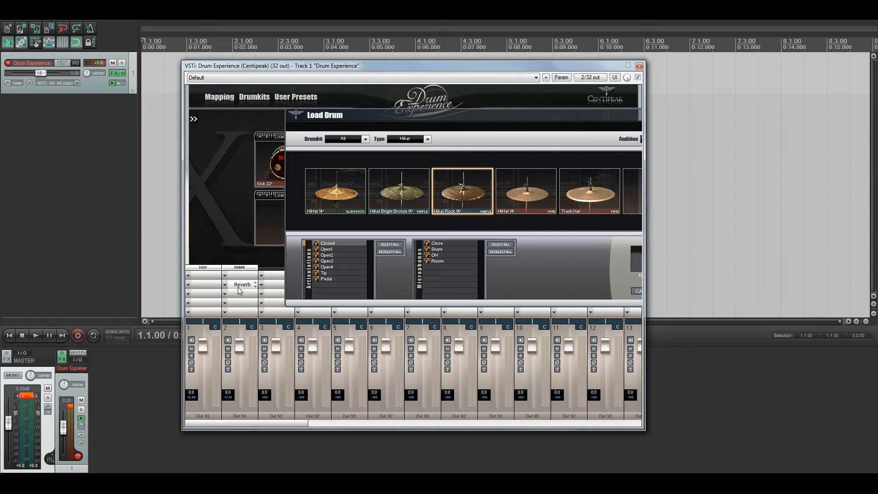
left_click_drag(480, 118, 389, 93)
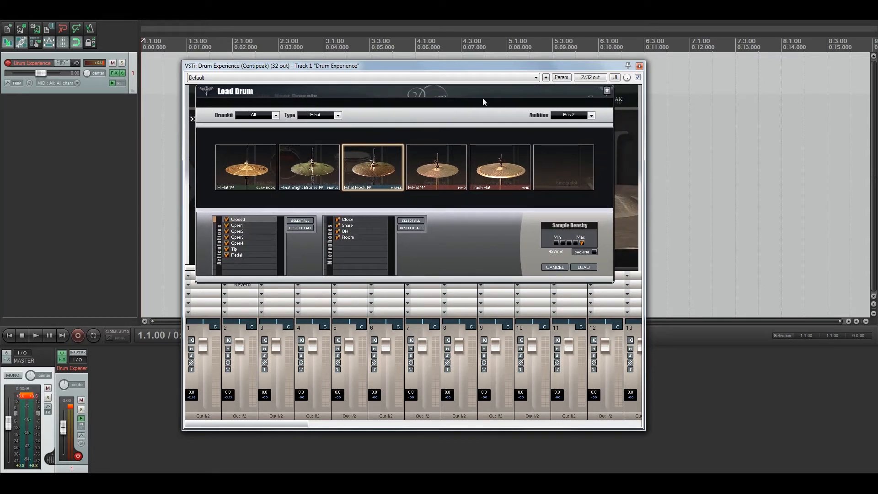
left_click_drag(461, 93, 554, 102)
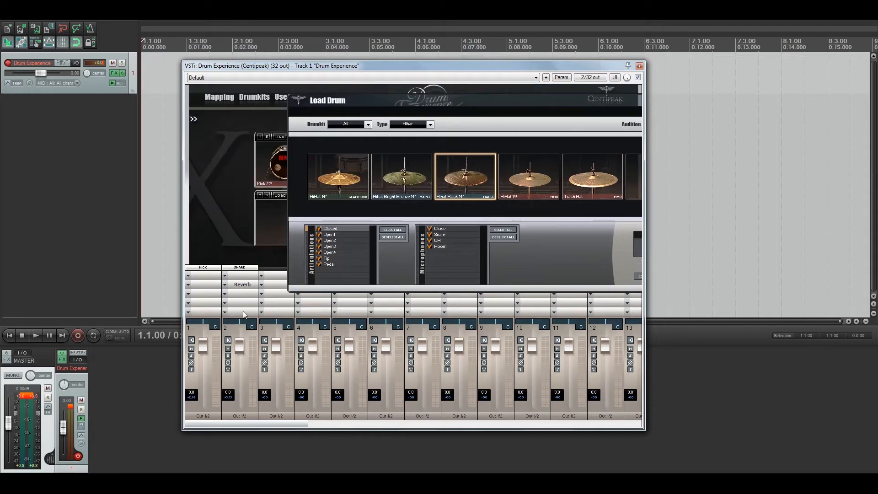
left_click(238, 290)
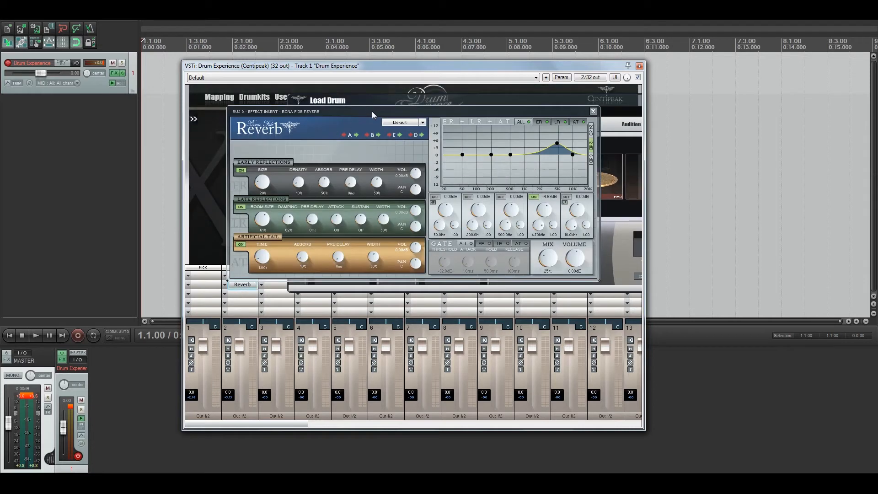
left_click_drag(372, 112, 366, 185)
left_click(587, 182)
left_click_drag(554, 101, 474, 113)
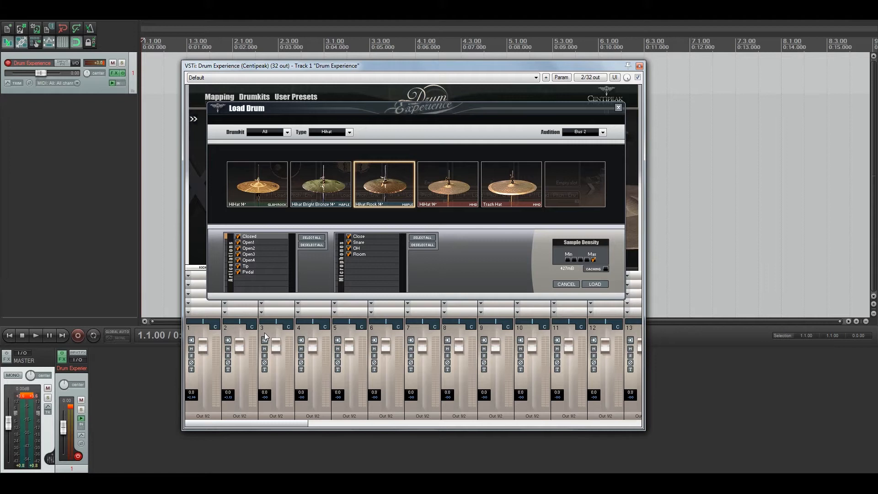
Set the audition output to Bus 3, compare the hi-hats again and choose the Hihat Bright Bronze 14".
left_click(603, 132)
left_click(515, 157)
left_click(327, 197)
left_click(382, 195)
left_click(266, 201)
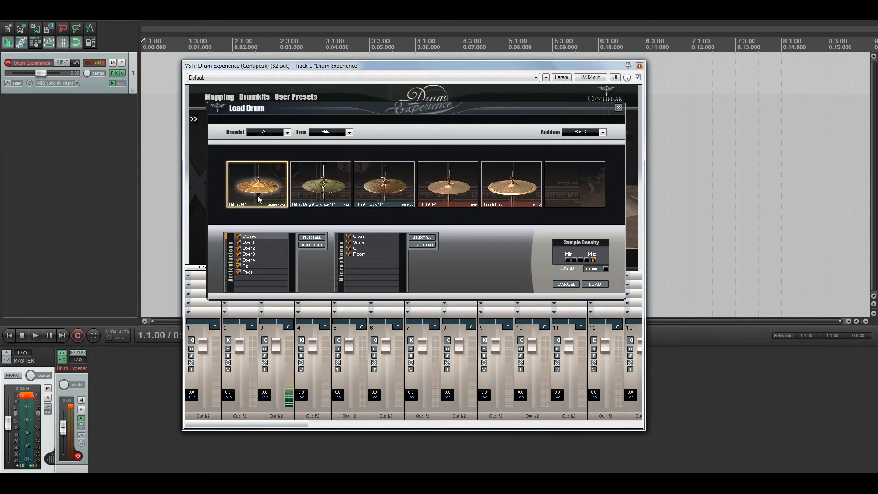
left_click(446, 205)
left_click(398, 199)
left_click(333, 200)
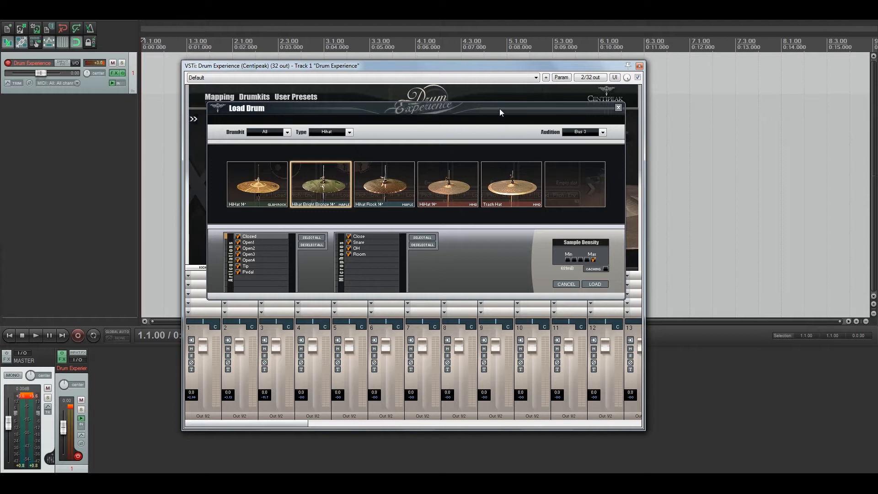
Keep Bus 3 as the audition output and load the Hihat Bright Bronze 14" into the kit.
left_click(578, 135)
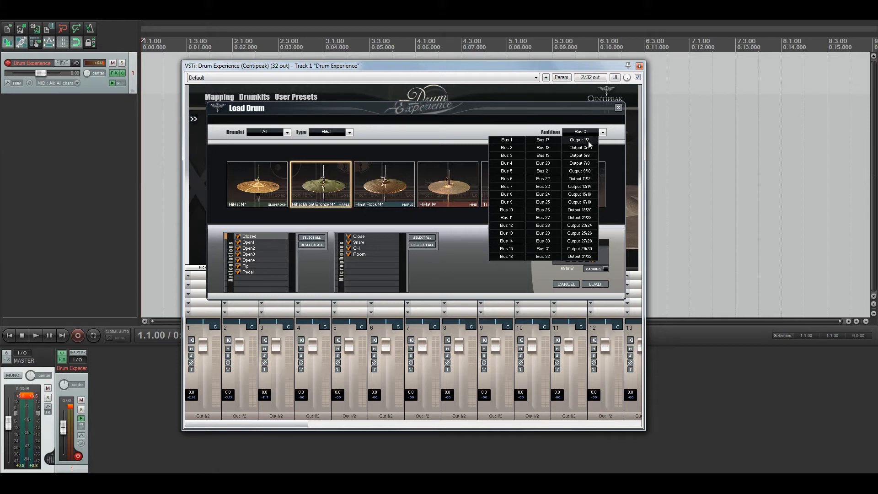
left_click(517, 156)
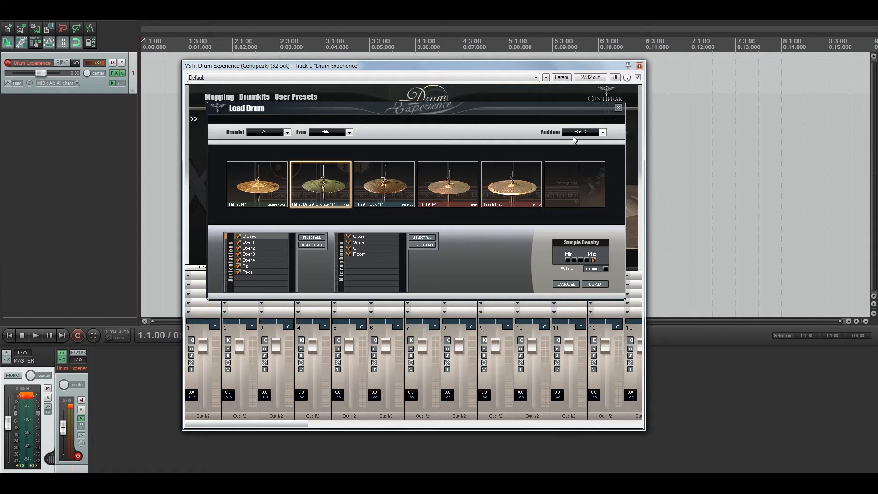
left_click(592, 284)
left_click(444, 196)
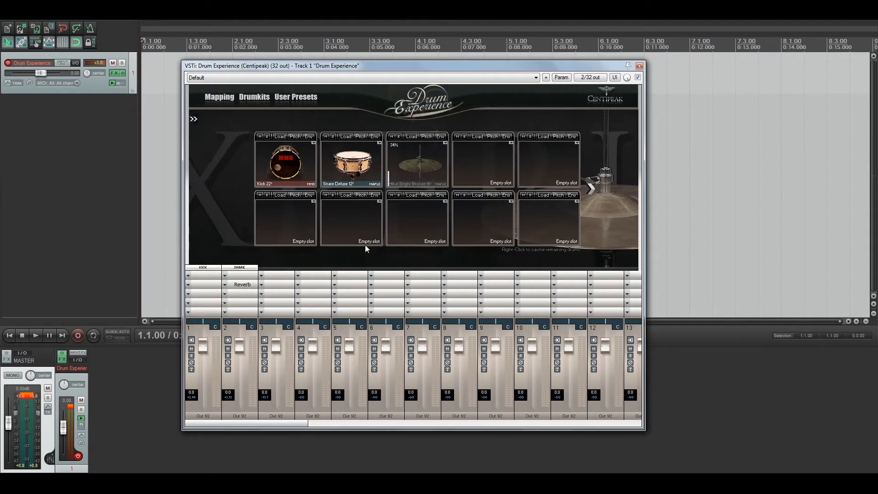
Insert a Reverb in the second effect slot of bus 3 and boost its fourth EQ band about 4.69 dB at 5.02 kHz.
left_click(267, 288)
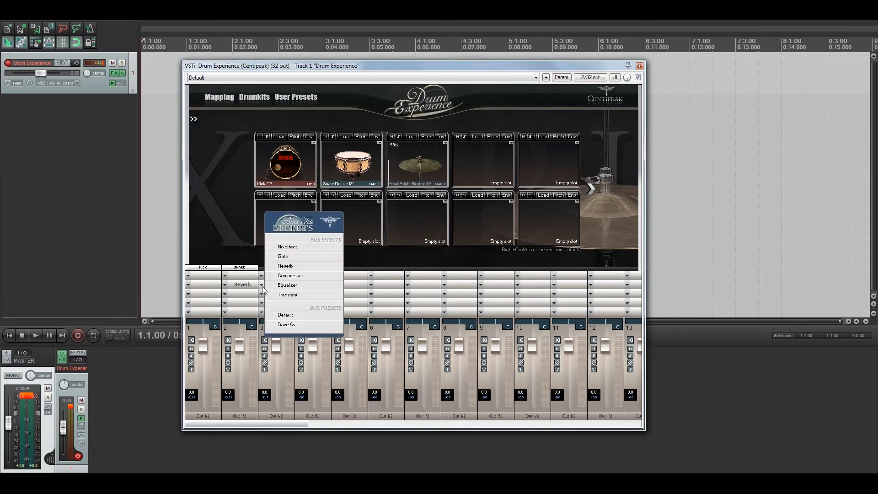
left_click(289, 269)
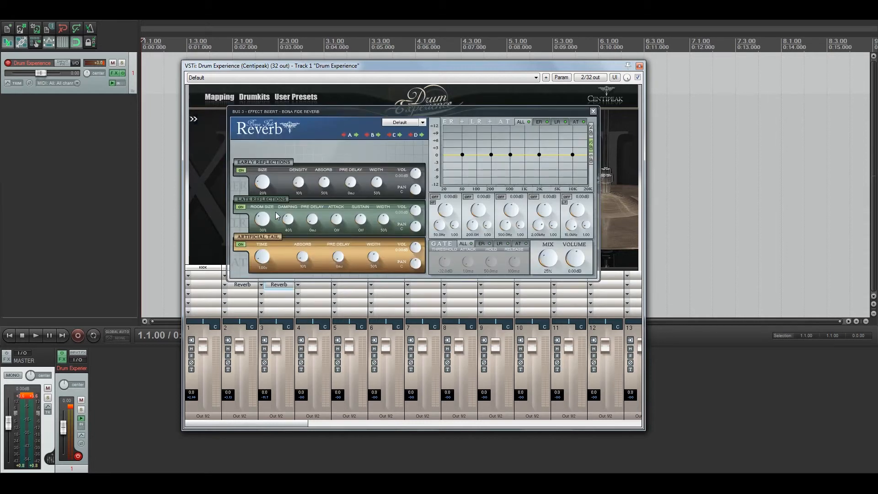
scroll(293, 223, "up", 1)
left_click_drag(539, 155, 560, 145)
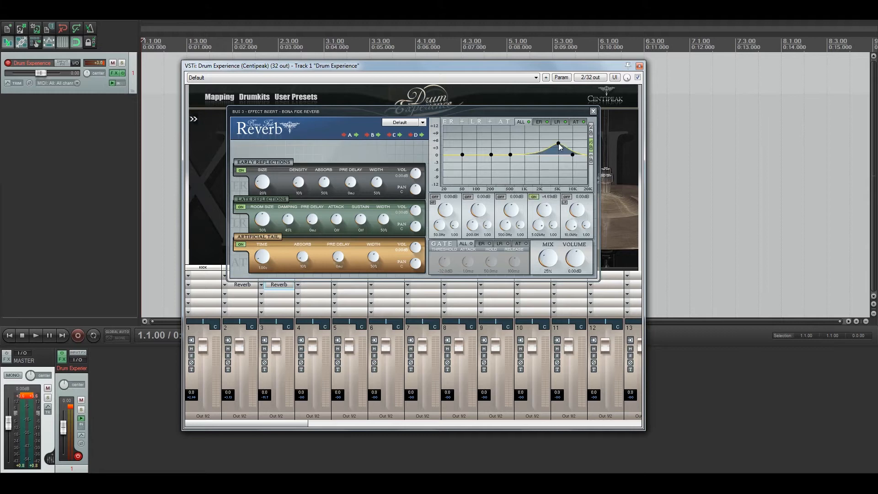
left_click(593, 111)
Insert an Equalizer below the Reverb on bus 3, with a High Pass band moved up in frequency and a high-frequency boost.
left_click(273, 301)
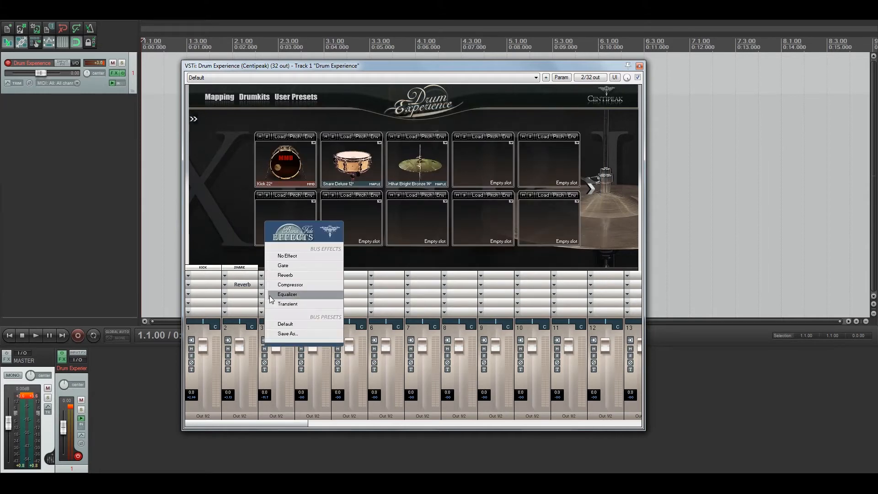
left_click(280, 297)
double_click(284, 244)
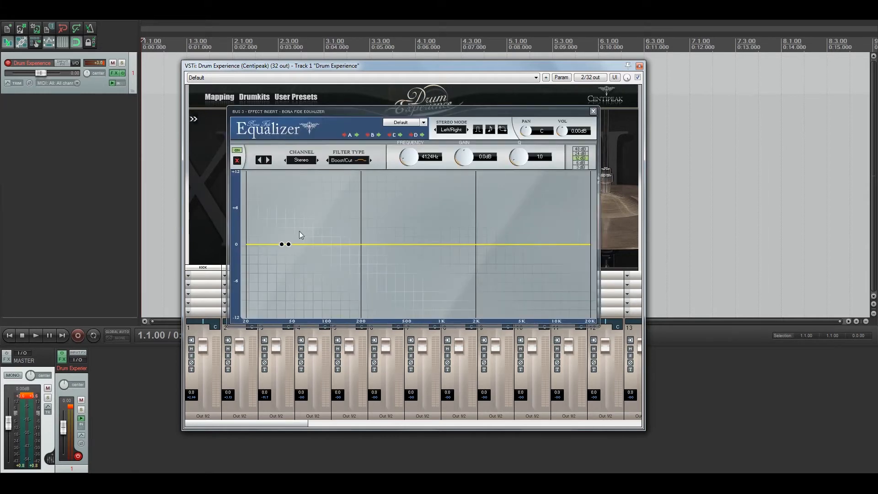
left_click(364, 164)
left_click(348, 201)
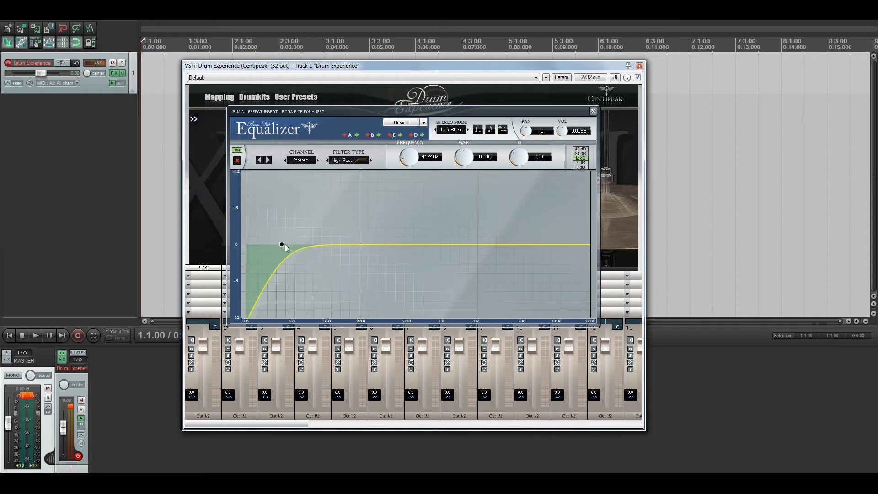
left_click_drag(281, 244, 416, 255)
left_click_drag(523, 246, 555, 222)
left_click(593, 112)
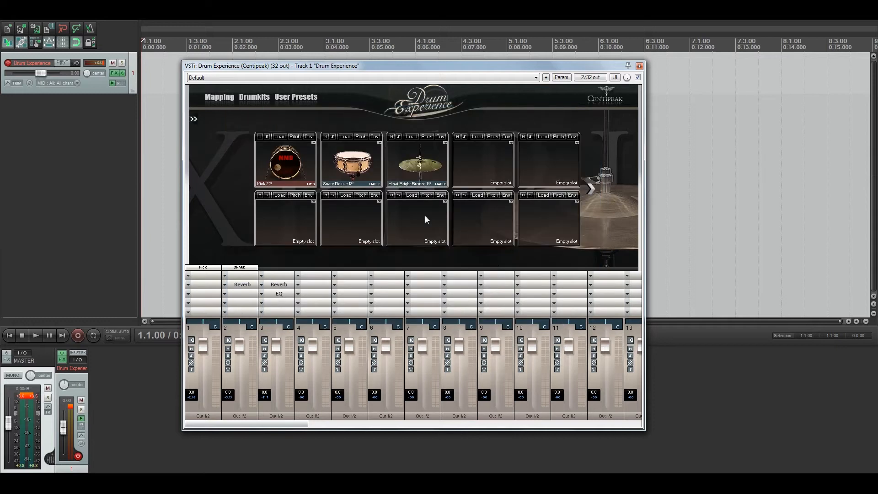
Give bus 3 the title "Hihat".
left_click(265, 369)
double_click(277, 268)
type("Hihat")
left_click(305, 271)
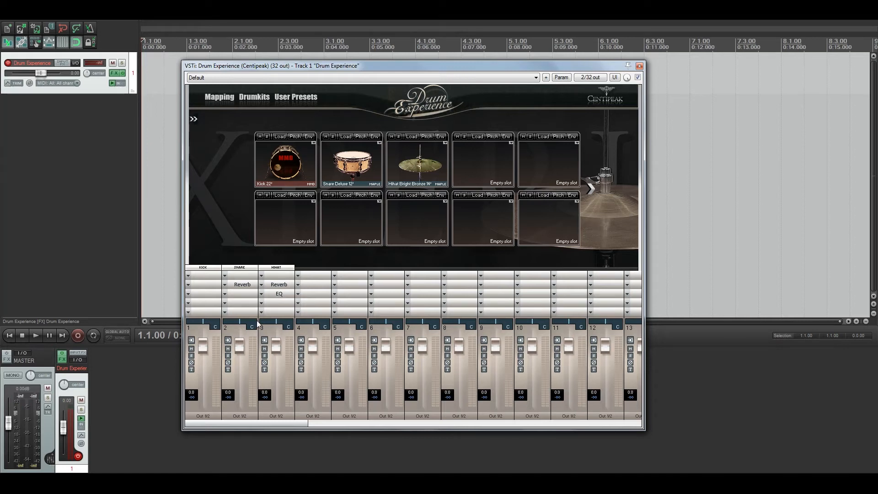
Give bus 4 the title "Room".
left_click(302, 369)
double_click(310, 268)
type("Room")
key("Return")
Enable the Room and OH microphones of the kick, snare and hi-hat in the bus 4 inputs.
left_click(302, 341)
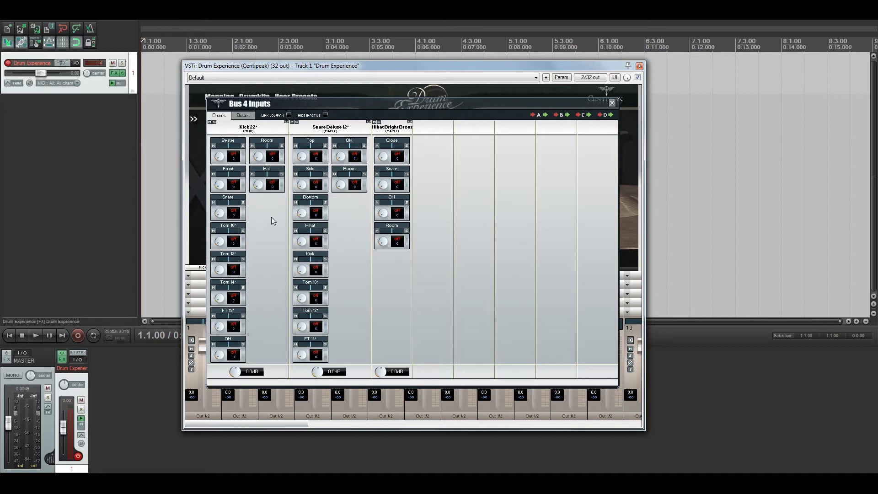
double_click(259, 157)
double_click(220, 355)
double_click(341, 157)
double_click(340, 184)
double_click(384, 213)
double_click(383, 241)
left_click(612, 105)
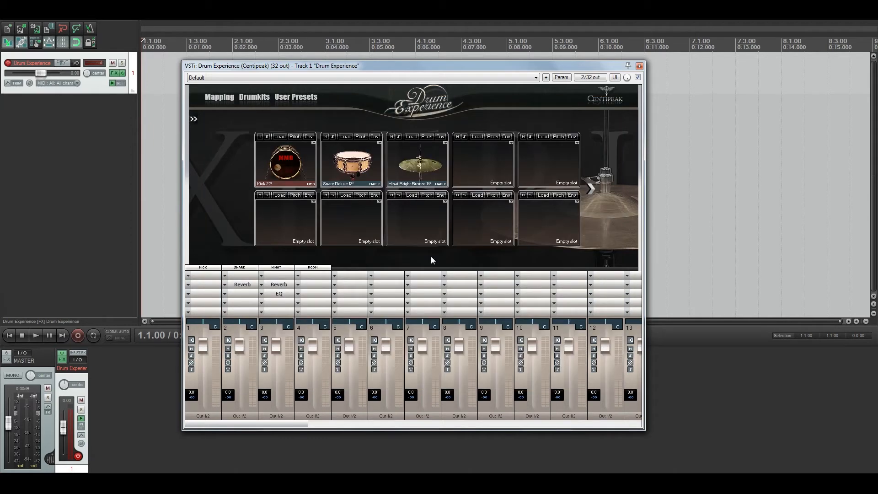
Solo the Room bus, play the kick and hi-hat through it, and remove the solo.
left_click(302, 356)
left_click(285, 162)
left_click(406, 160)
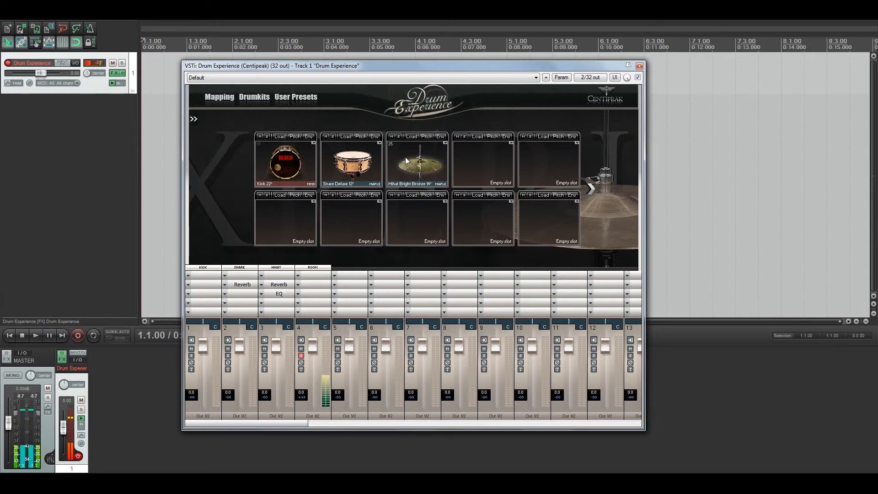
left_click(301, 356)
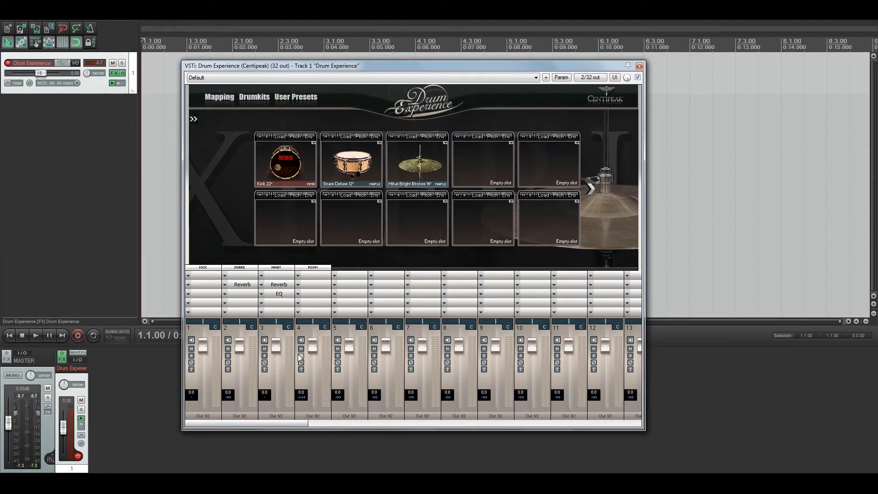
Turn down the kick's Room and OH microphones fully in the bus 1 inputs.
left_click(191, 341)
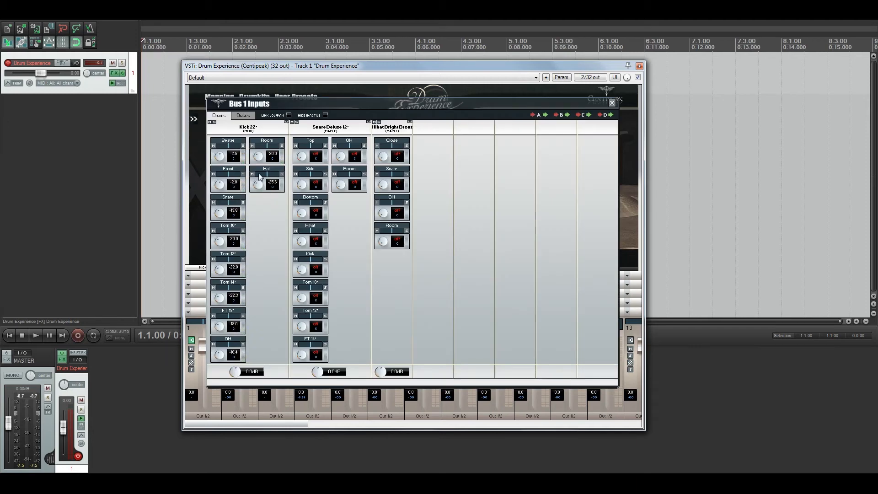
left_click_drag(257, 160, 258, 175)
left_click_drag(221, 359, 223, 370)
left_click(613, 103)
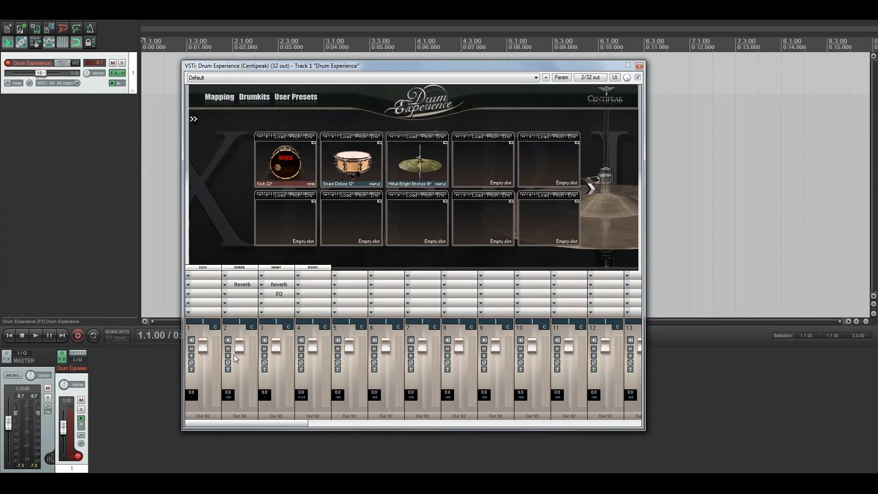
Turn off the snare's OH and Room microphones in the bus 2 inputs.
left_click(229, 340)
left_click_drag(343, 160, 339, 190)
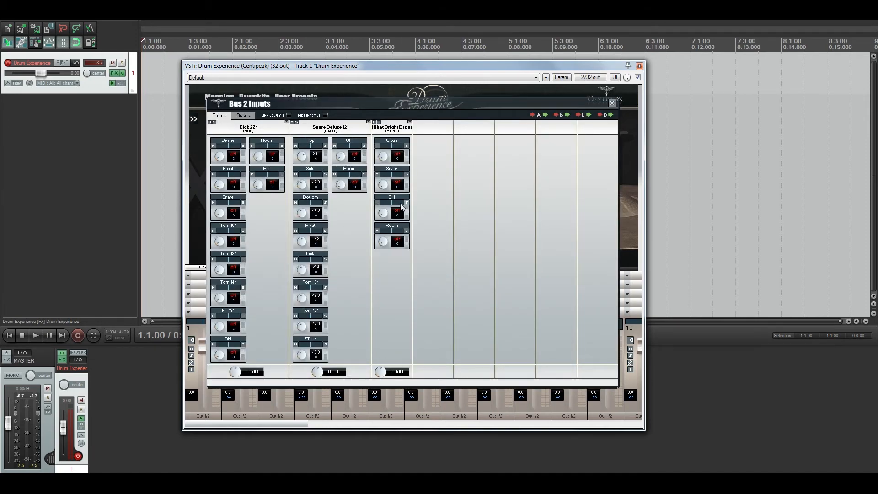
left_click(613, 102)
Turn off the hi-hat's OH and Room microphones in the bus 3 inputs.
left_click(265, 341)
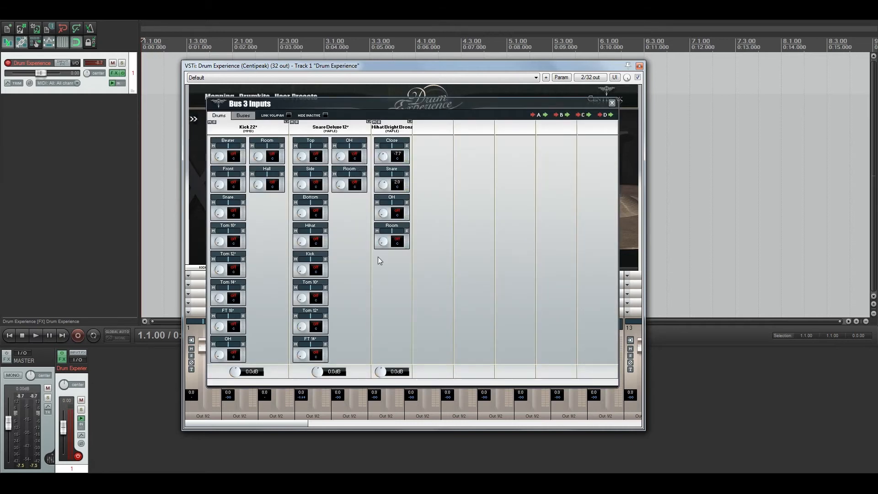
left_click(612, 103)
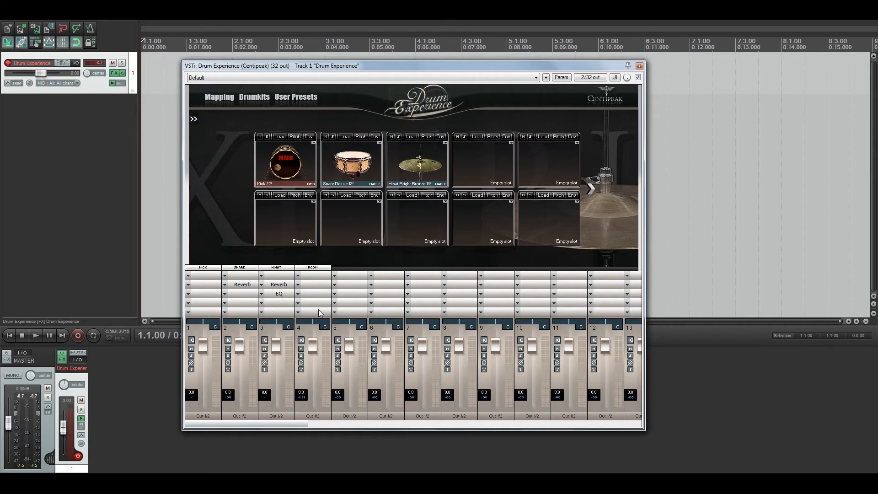
Insert a Compressor in the first effect slot of the Room bus.
left_click(299, 277)
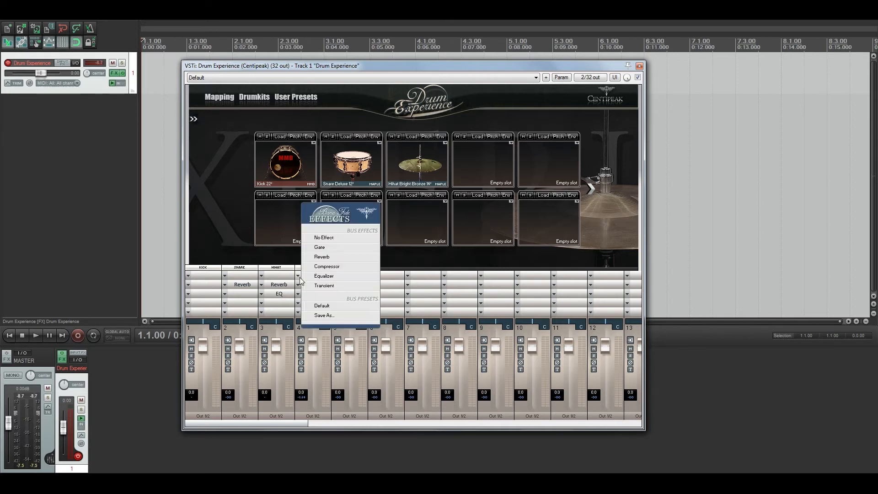
left_click(326, 266)
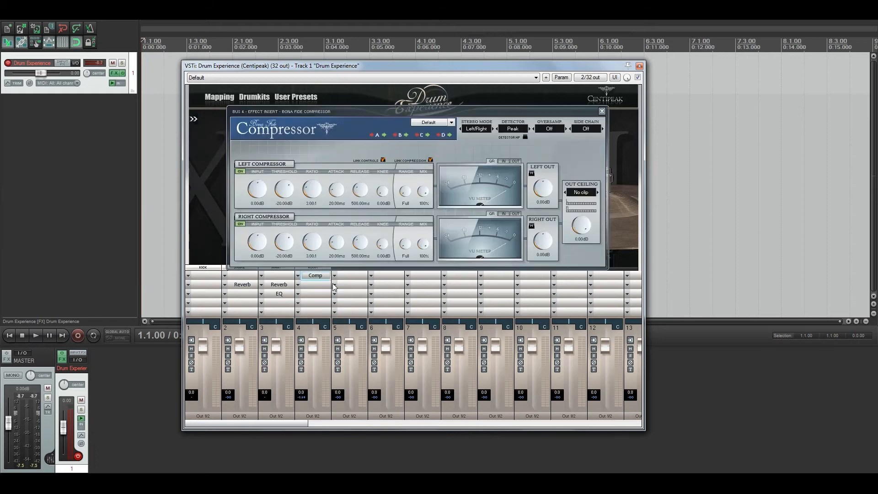
left_click_drag(397, 120, 382, 165)
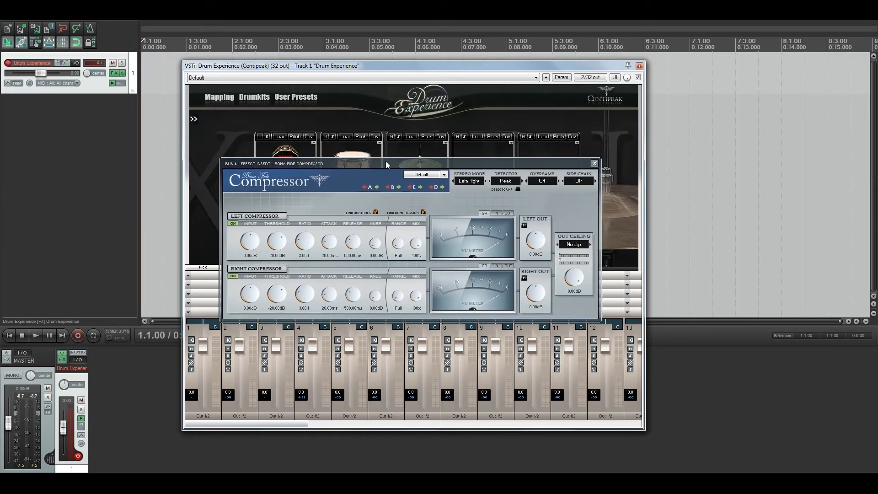
left_click_drag(386, 165, 389, 134)
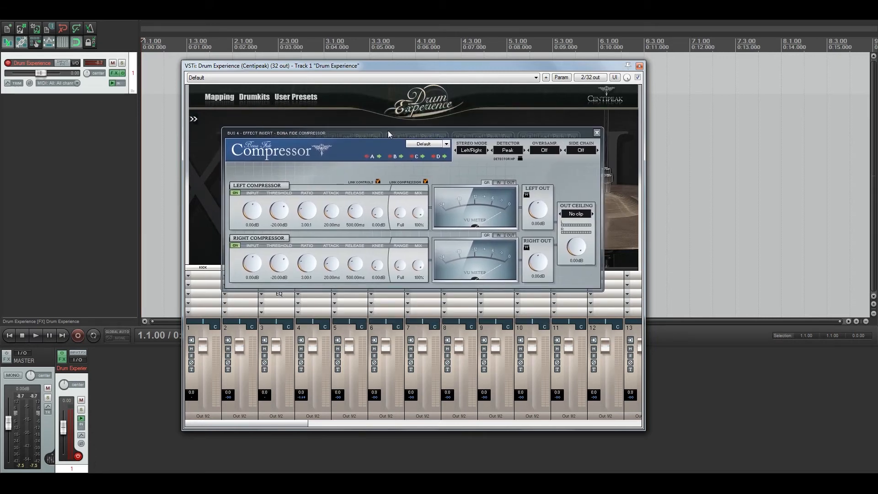
Load the Drum Room preset in the Room bus compressor and close the effect.
left_click(444, 144)
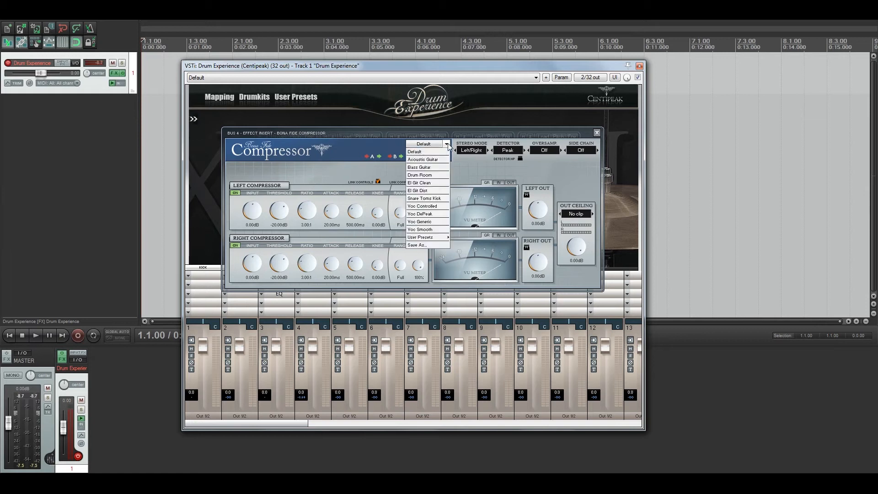
left_click(429, 175)
left_click_drag(277, 209, 282, 208)
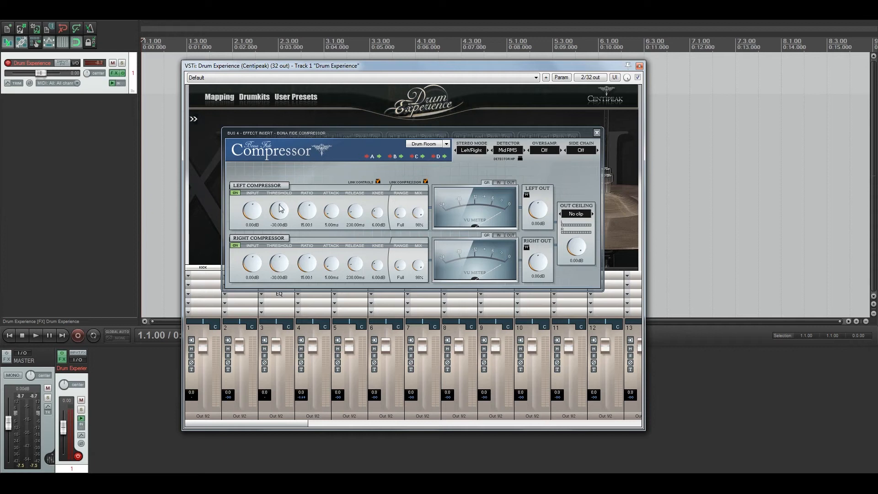
left_click(597, 133)
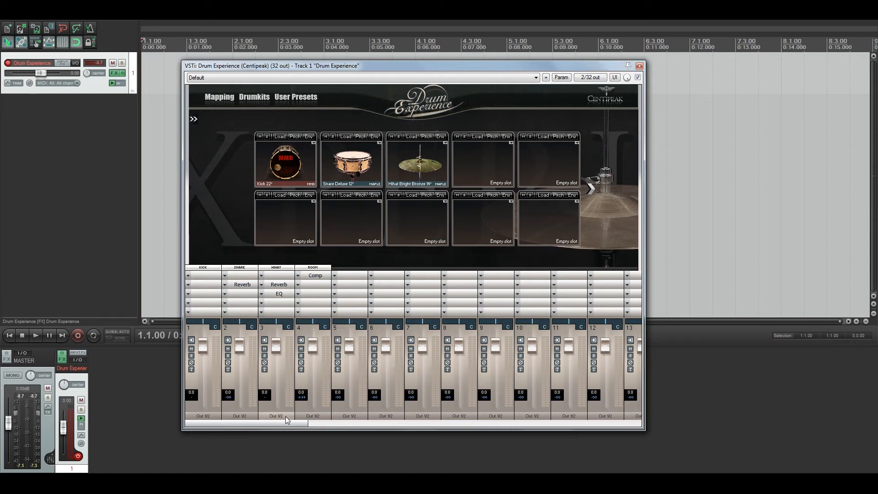
Set the outputs of the Kick, Snare, Hihat and Room buses to None.
left_click(205, 416)
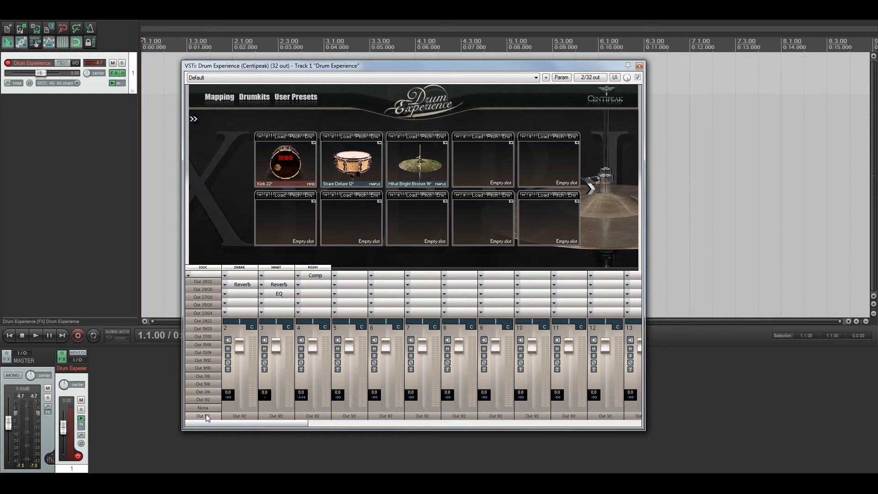
left_click(204, 408)
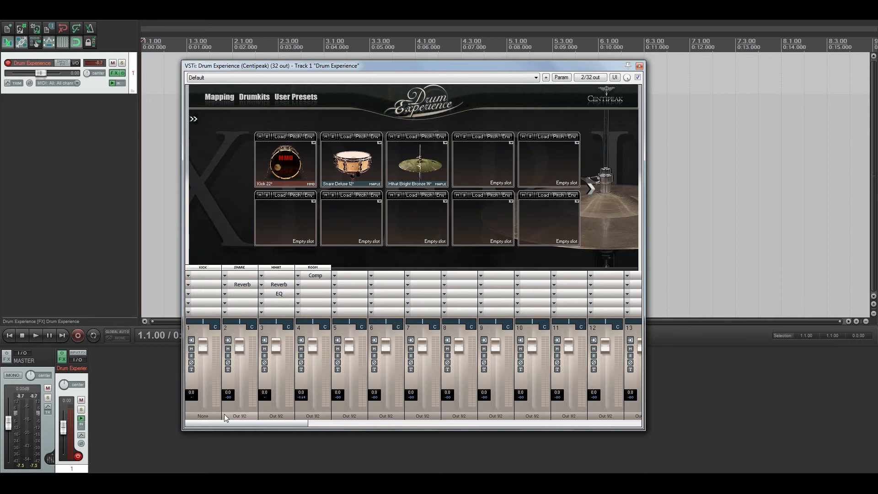
left_click(239, 416)
left_click(239, 409)
left_click(276, 416)
left_click(268, 409)
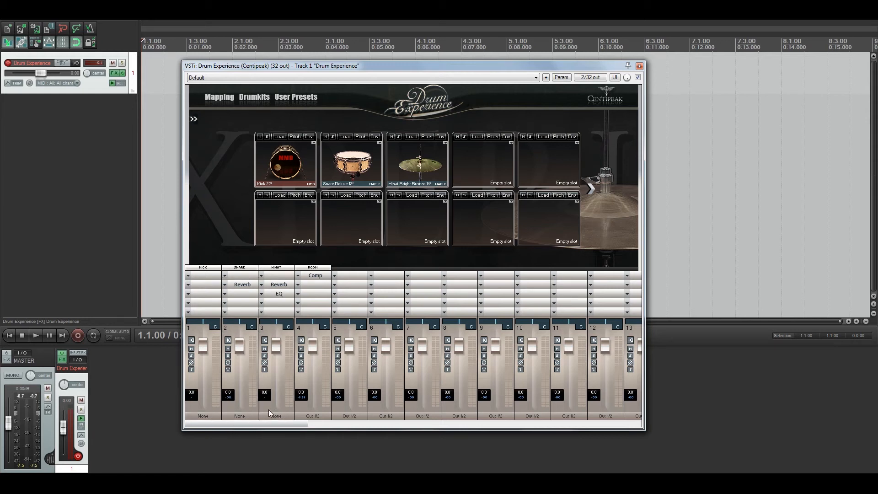
left_click(304, 416)
left_click(304, 407)
Play the kick, snare and hi-hat to check the signal on their unassigned buses.
left_click(293, 168)
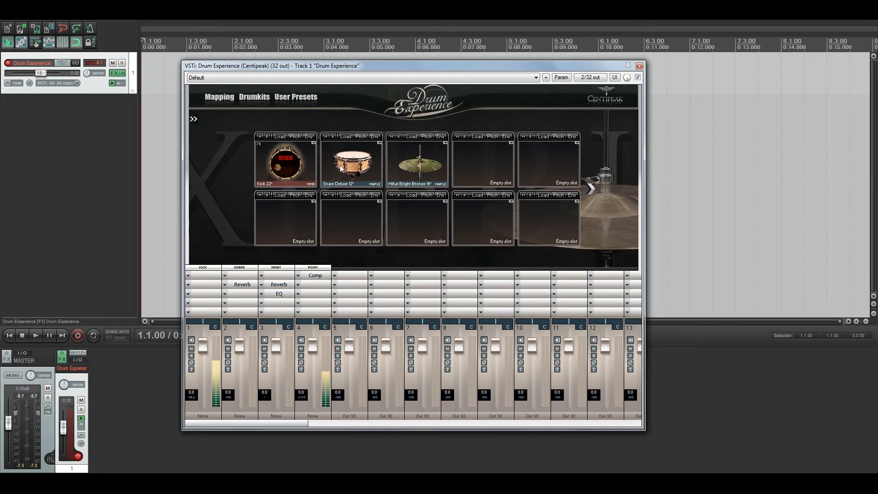
left_click(350, 161)
left_click(405, 161)
left_click(357, 161)
left_click(292, 161)
left_click(350, 157)
left_click(399, 157)
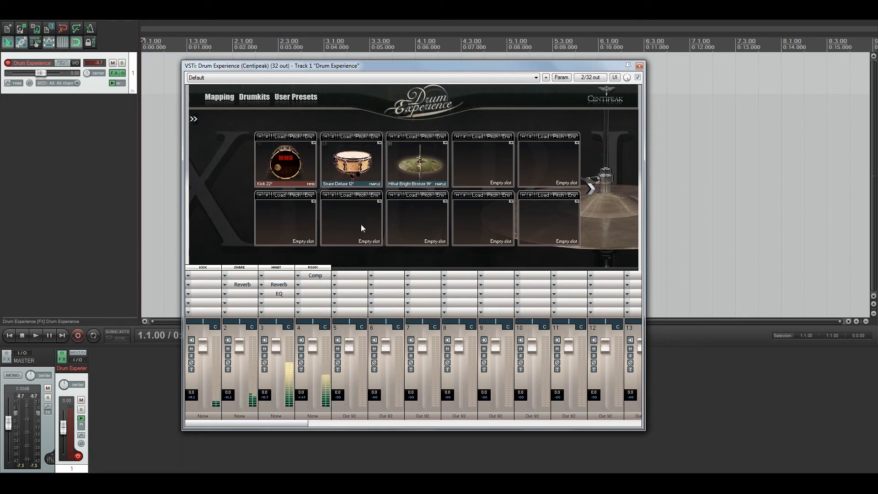
Name bus 5 Master.
left_click(350, 267)
type("Master")
key("Return")
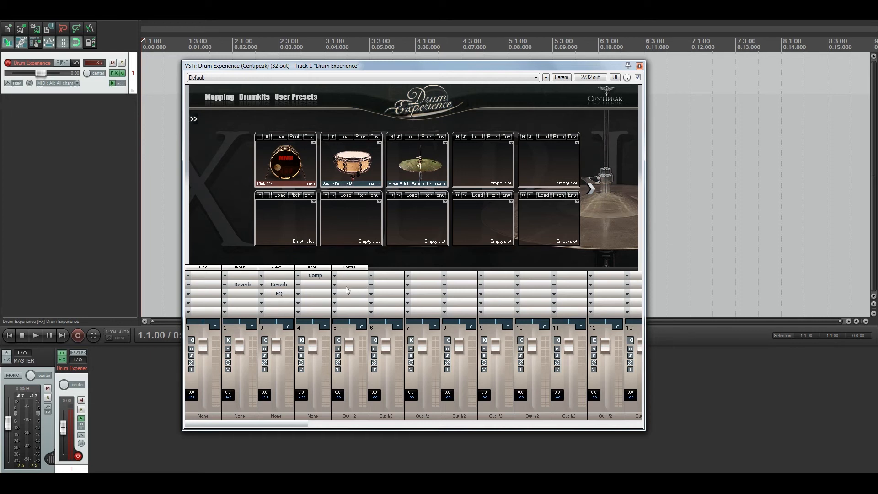
Route buses 1 to 4 into the Master bus by raising their levels in the bus 5 inputs.
left_click(335, 340)
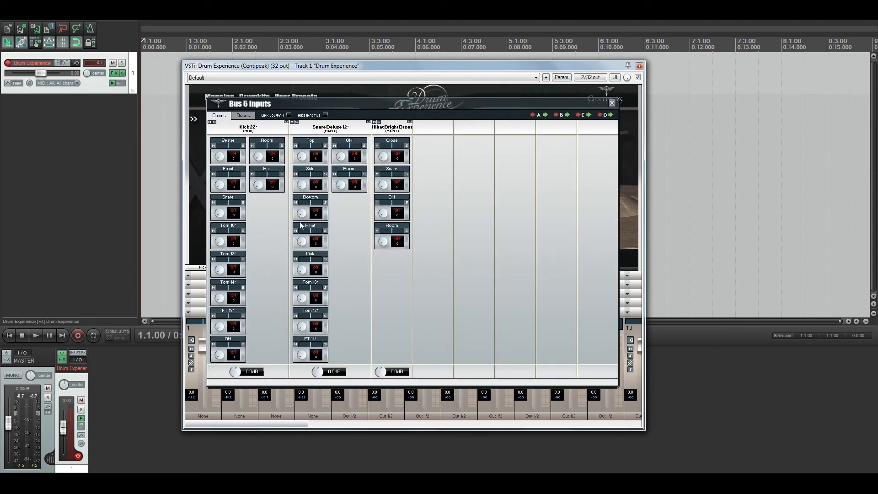
left_click(242, 118)
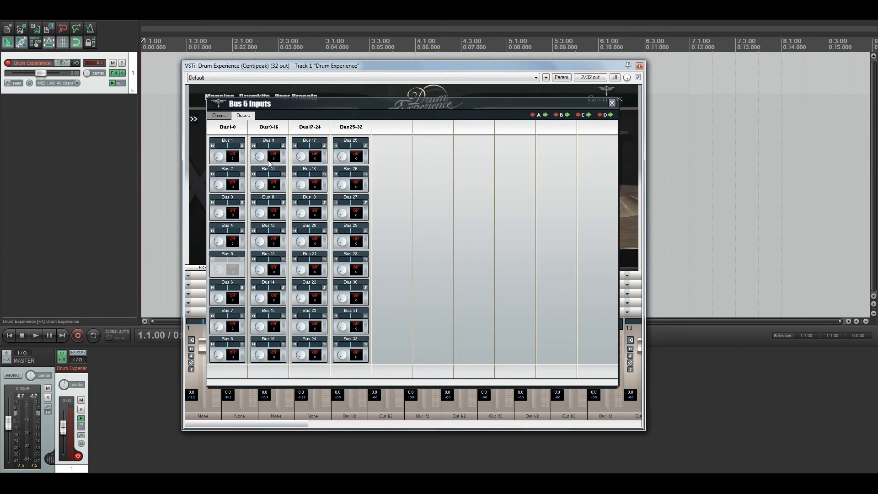
left_click(220, 157)
left_click(223, 184)
left_click(219, 214)
left_click(219, 243)
left_click_drag(220, 240, 221, 236)
left_click(612, 103)
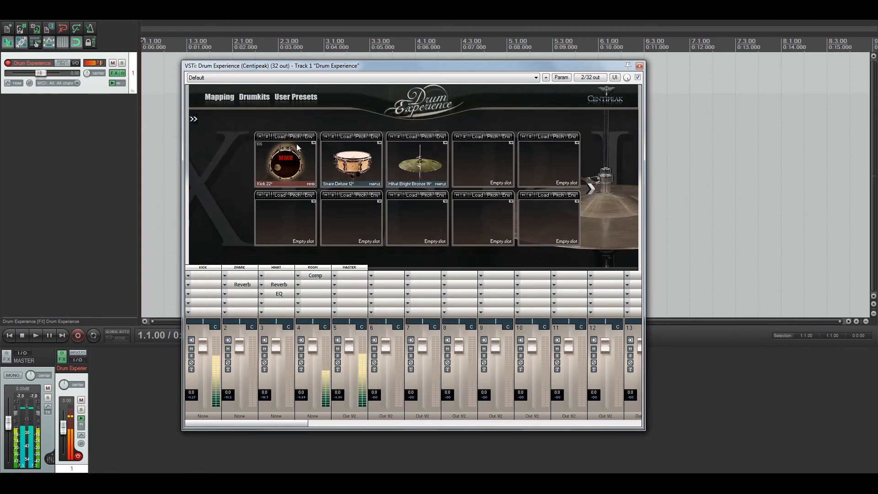